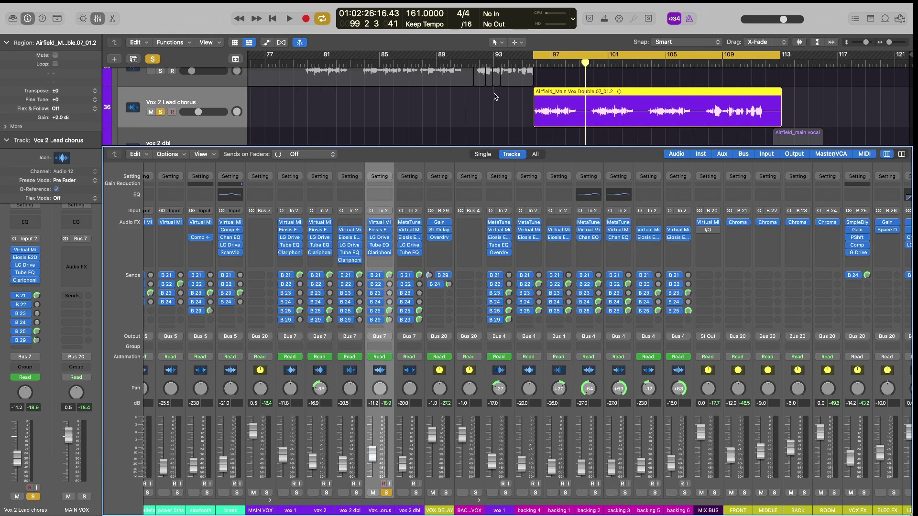
- Play the chorus from bar 96, reset the VOX DELAY level to 0 dB, then stop
key(space)
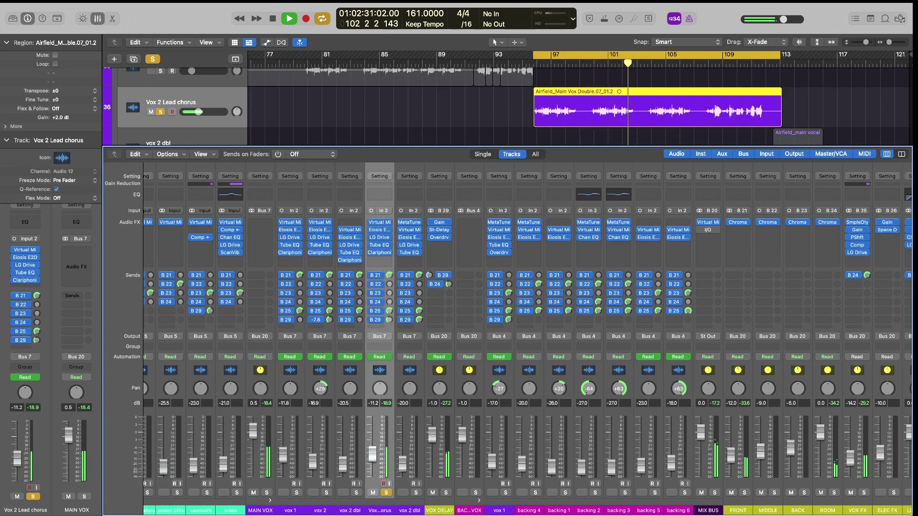
alt+click(434, 438)
key(space)
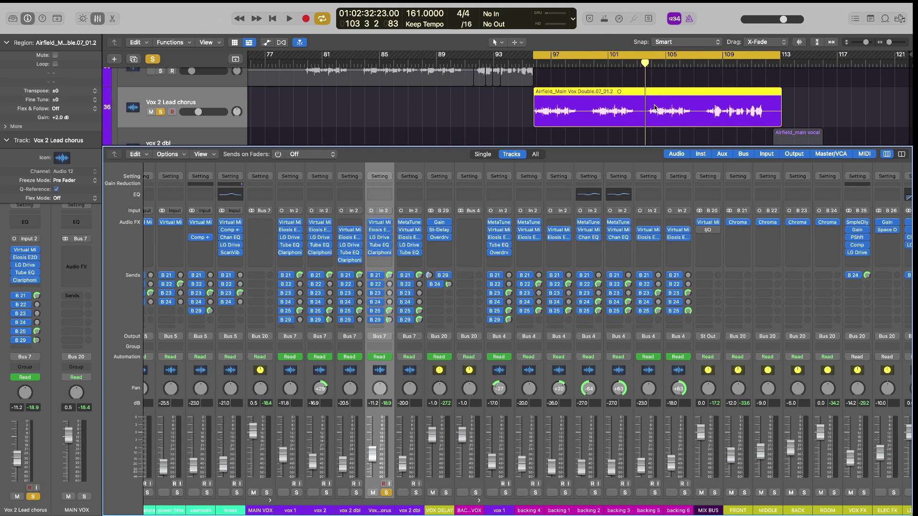
click(382, 323)
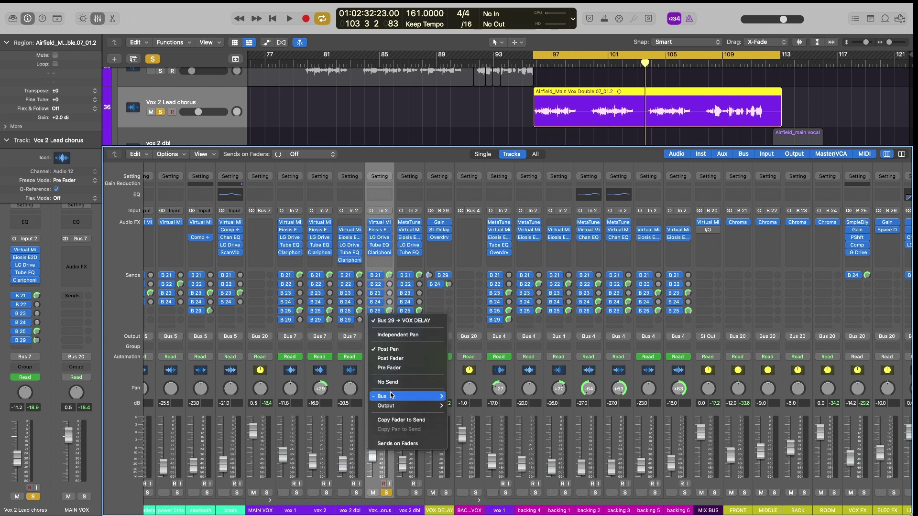
- Dismiss the Bus 29 send menu and insert a Dynamics > Compressor > Stereo on VOX DELAY
mouse_move(392, 396)
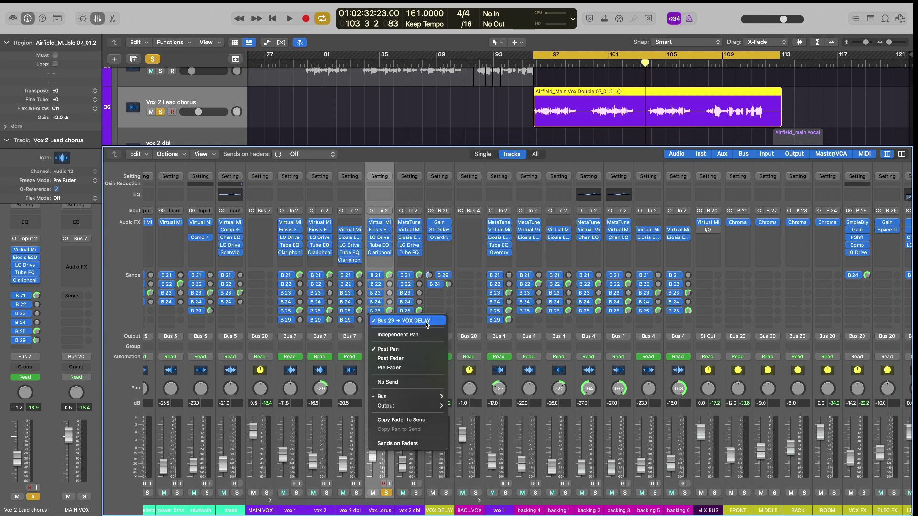
key(Escape)
click(442, 168)
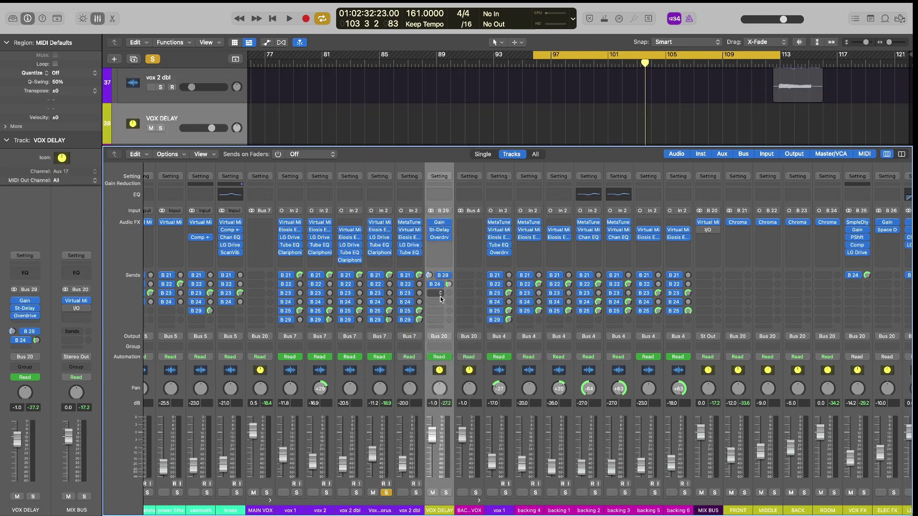
click(440, 246)
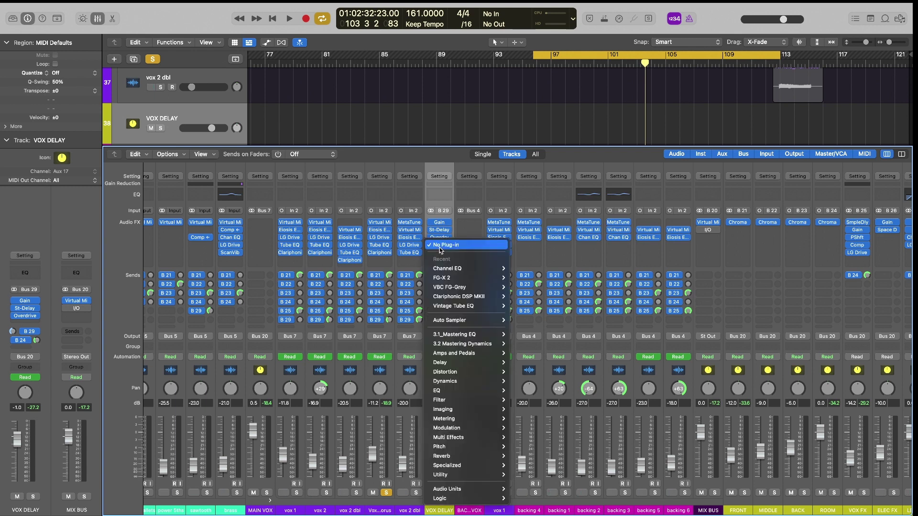
mouse_move(456, 392)
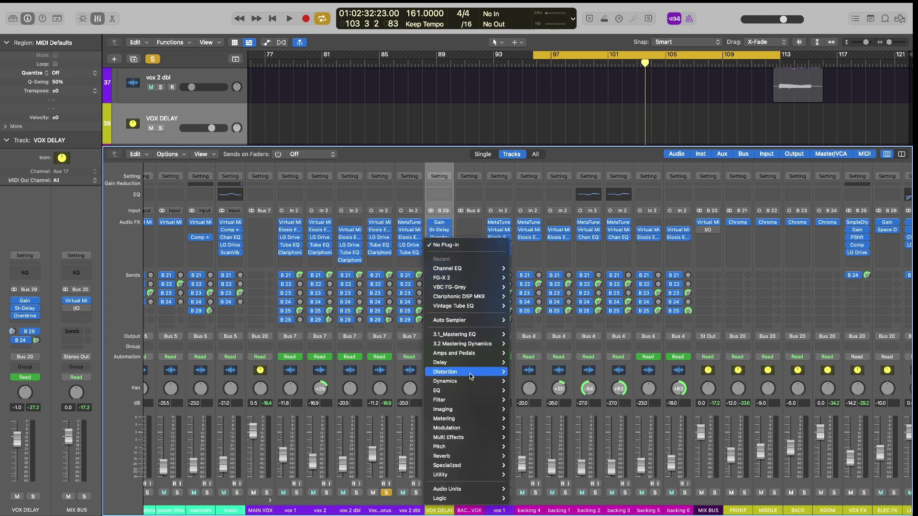
mouse_move(478, 381)
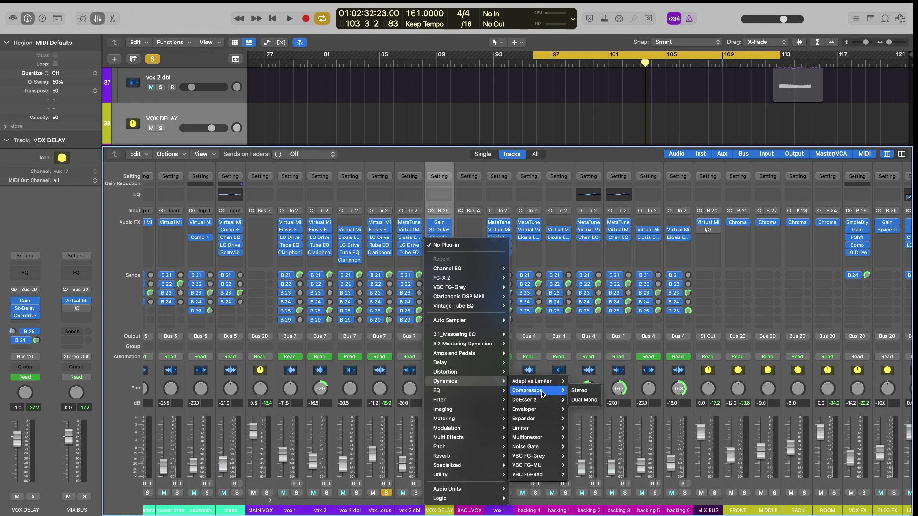
mouse_move(531, 390)
click(586, 391)
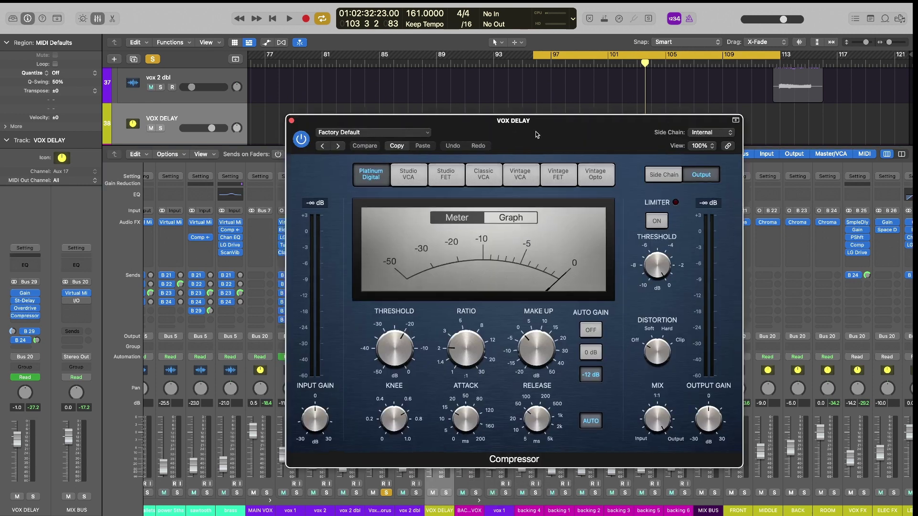
- Turn the VOX DELAY Compressor's Auto Gain off
drag(535, 131, 585, 147)
click(638, 344)
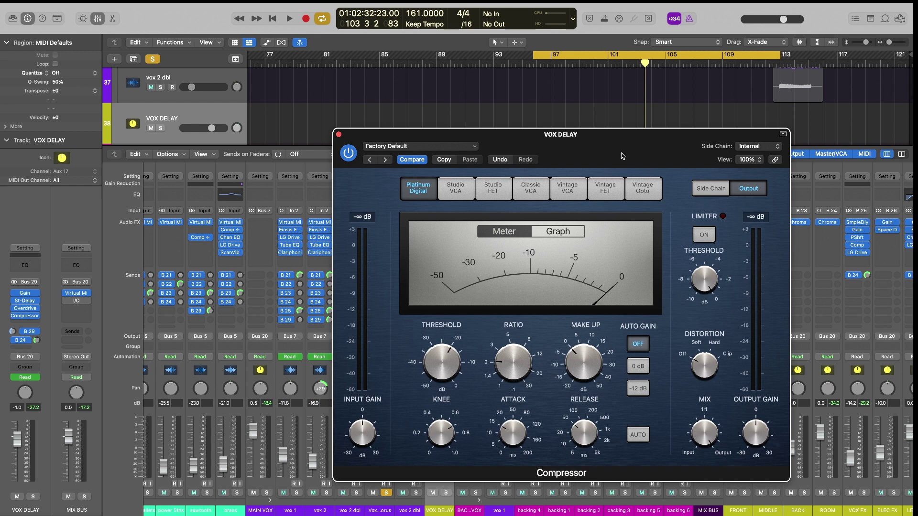
drag(622, 158, 560, 163)
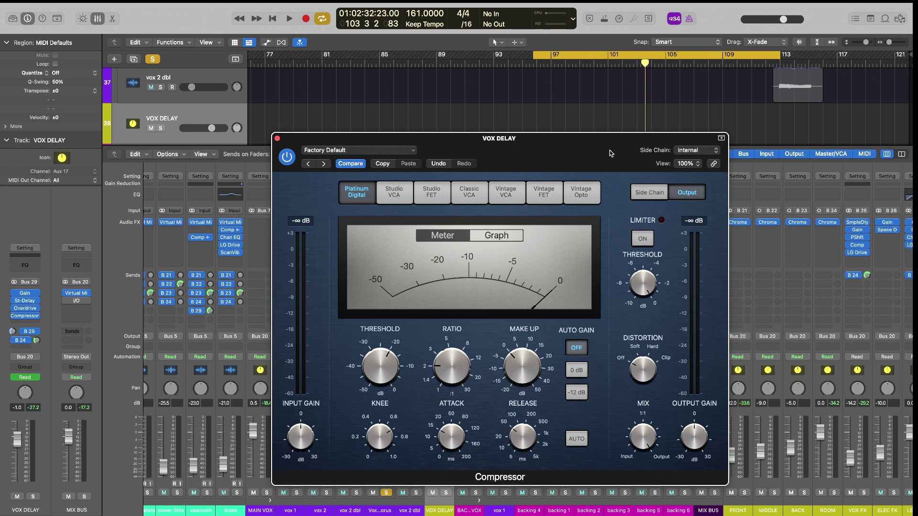
drag(609, 153, 467, 158)
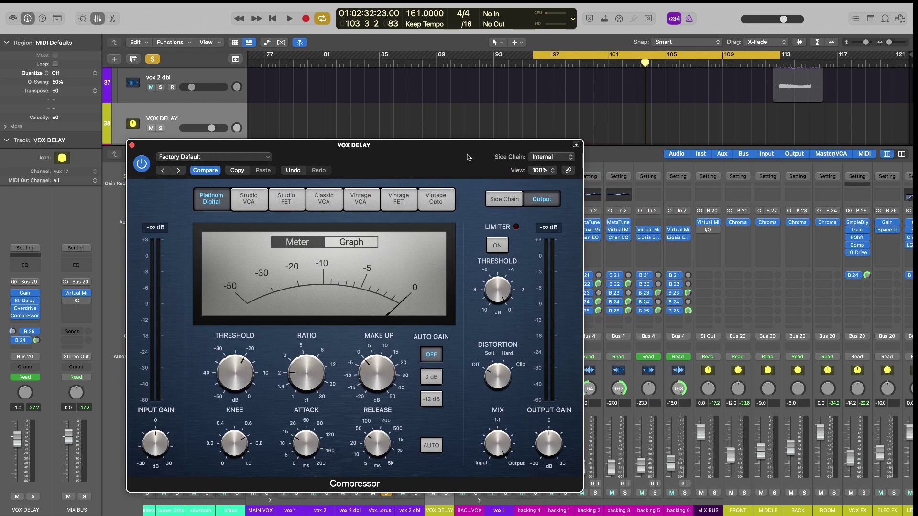
drag(467, 157, 556, 110)
- Set the Compressor's side chain to Audio > Vox 2 Lead chorus (Audio 12)
click(633, 109)
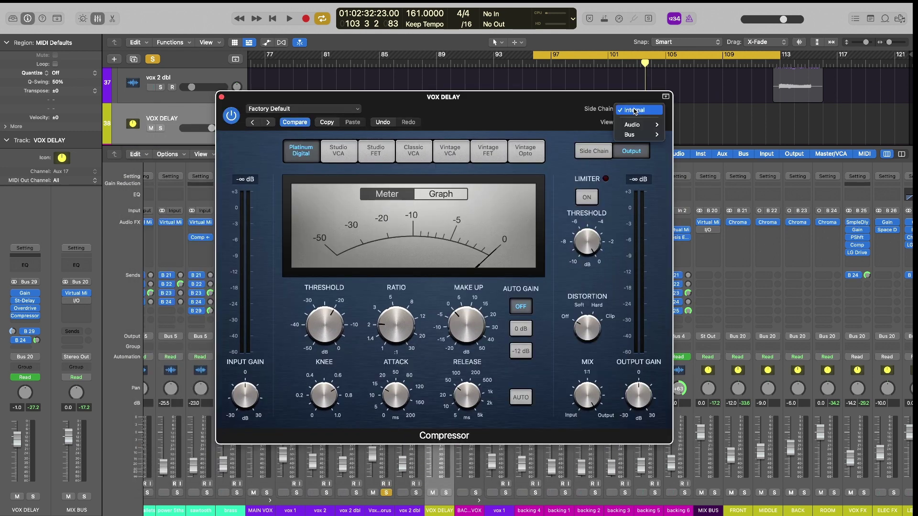
mouse_move(637, 126)
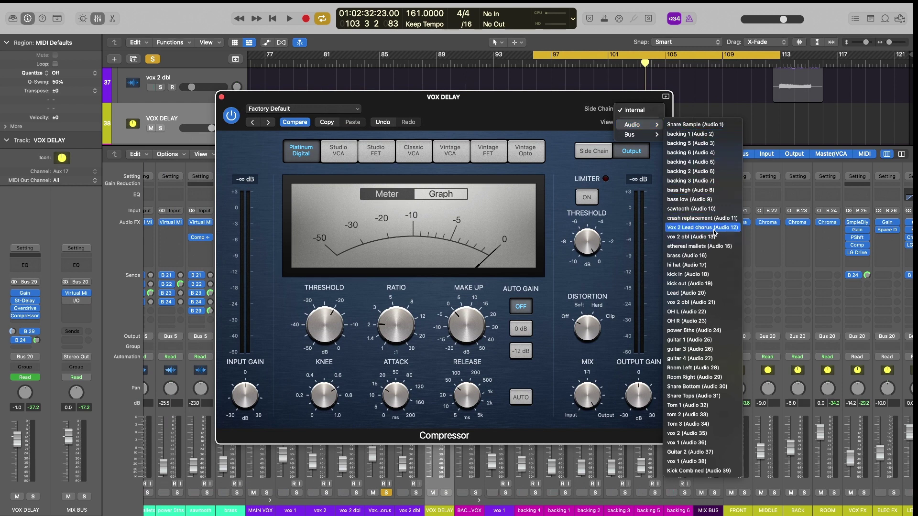
click(675, 229)
drag(555, 105, 634, 111)
- Set the Compressor to -20 dB threshold, about 3.9:1 ratio, 0.4 knee and 25 ms release
drag(420, 329, 420, 317)
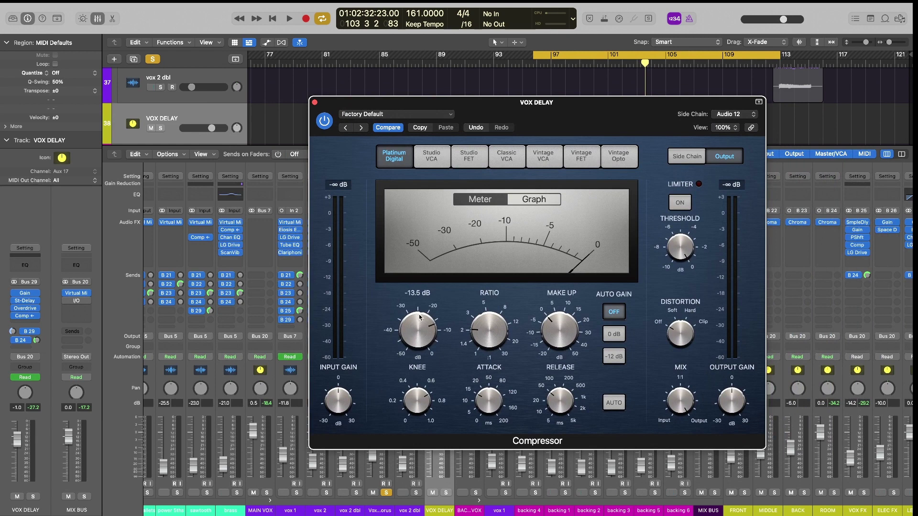
drag(487, 318, 485, 340)
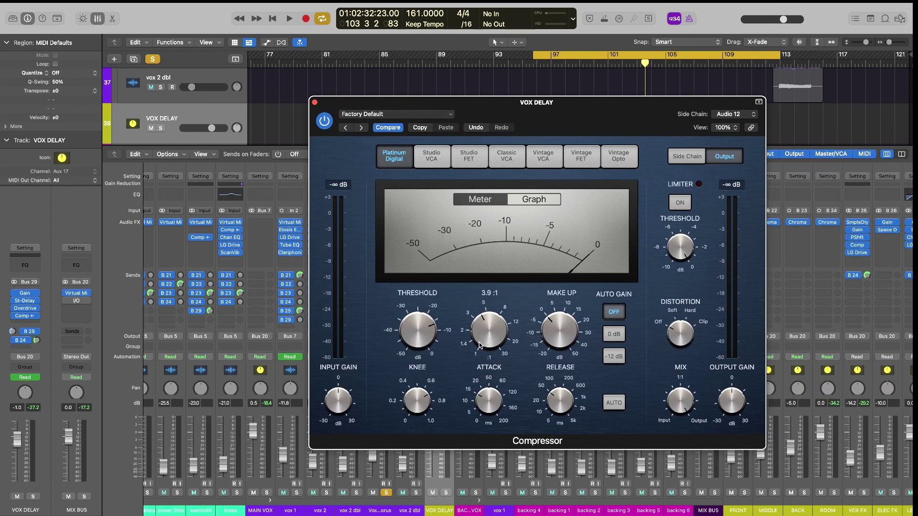
drag(406, 337, 417, 336)
mouse_move(425, 404)
mouse_down()
mouse_move(421, 433)
mouse_move(421, 419)
mouse_up()
mouse_move(555, 404)
mouse_move(556, 404)
mouse_down()
mouse_move(560, 414)
mouse_move(564, 403)
mouse_up()
drag(580, 106, 512, 117)
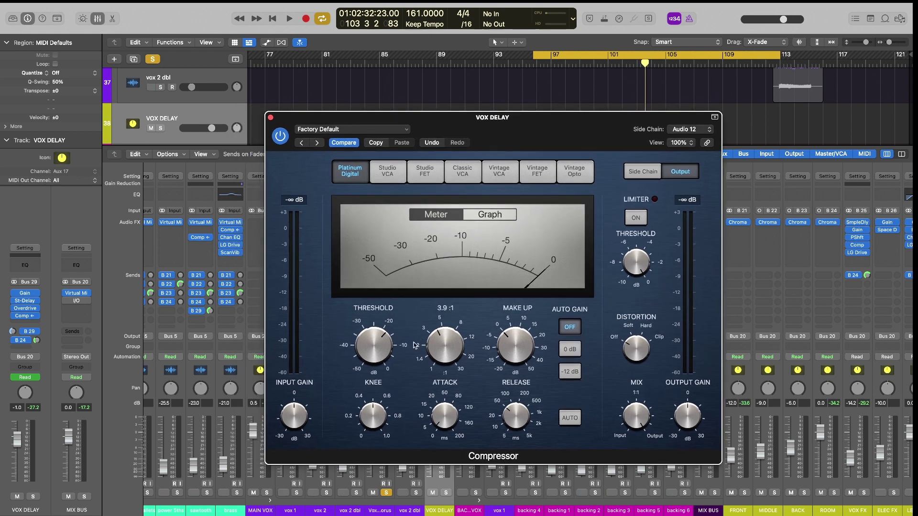
drag(383, 355, 380, 354)
- During playback, lower the threshold to about -25.5 dB and A/B the Compressor with bypass
key(space)
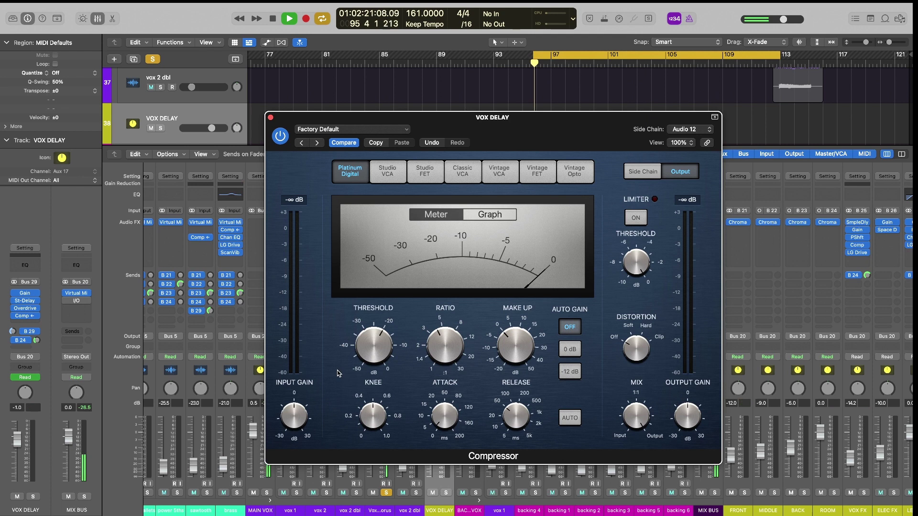
mouse_move(380, 356)
mouse_down()
mouse_move(382, 364)
mouse_move(377, 355)
mouse_up()
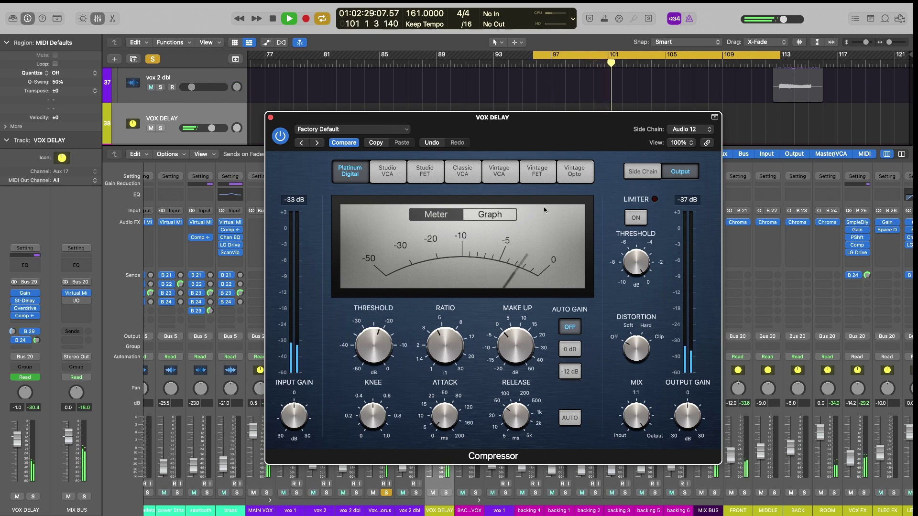
click(281, 137)
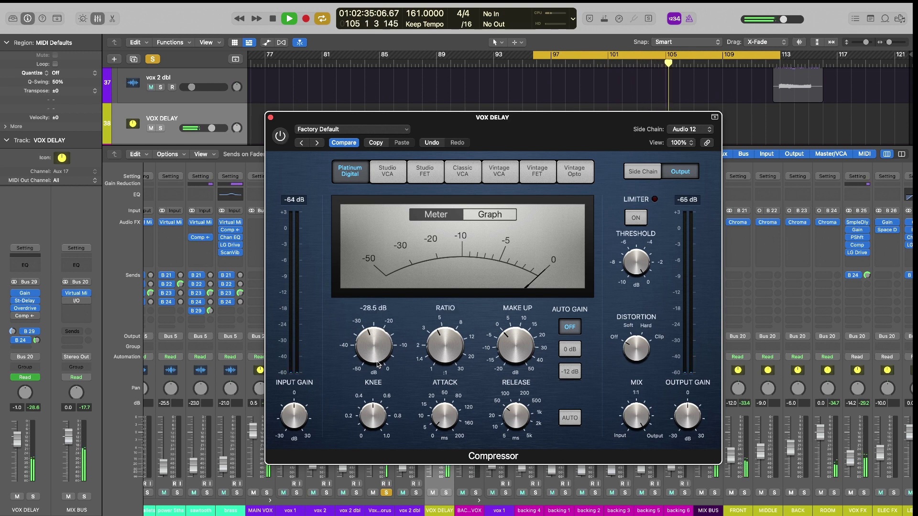
click(281, 136)
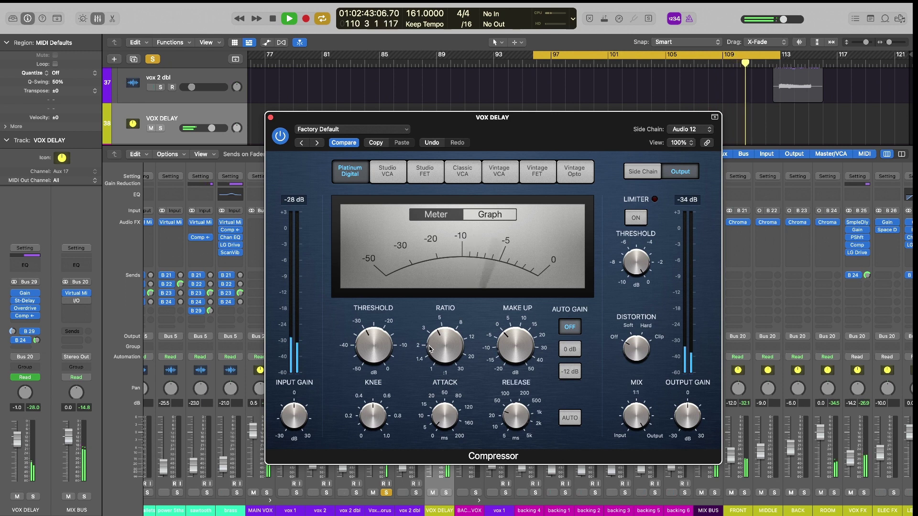
- Ease the ratio to about 2.8:1, stop playback, and close the Compressor window
mouse_move(365, 338)
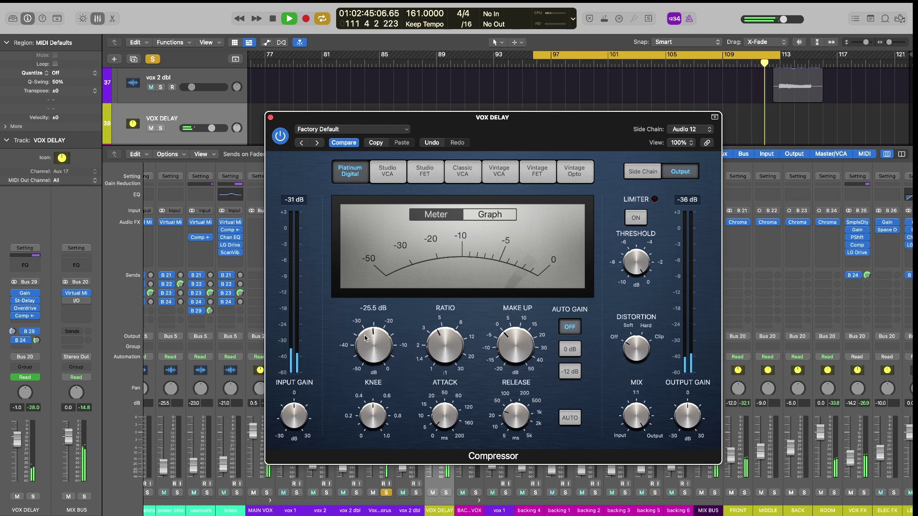
mouse_move(447, 354)
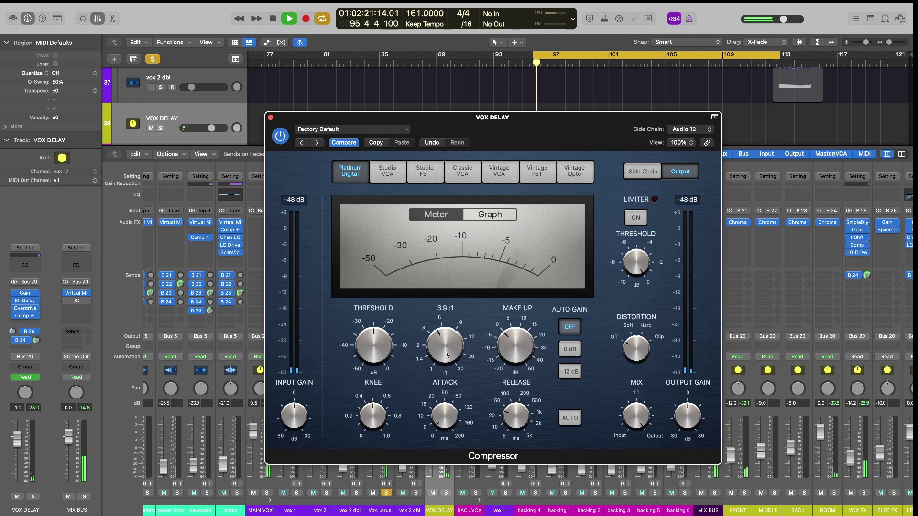
drag(447, 354, 451, 367)
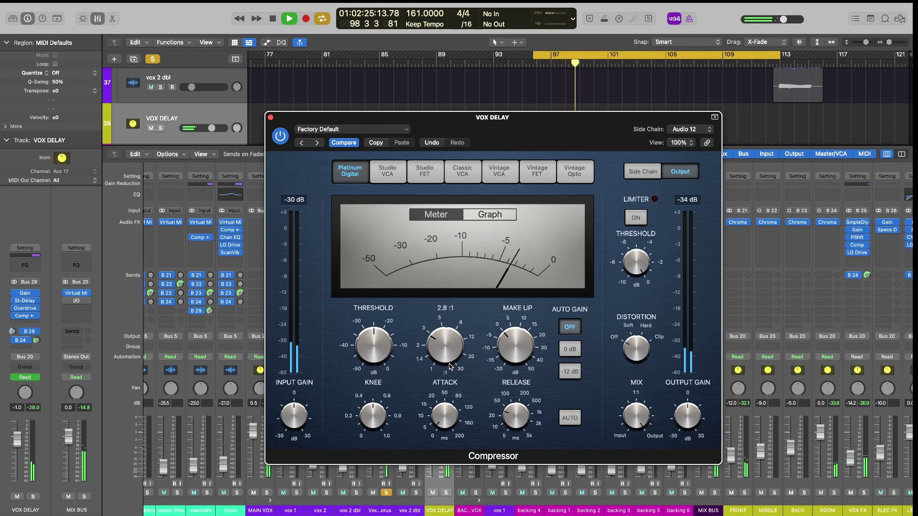
key(space)
drag(354, 156, 316, 150)
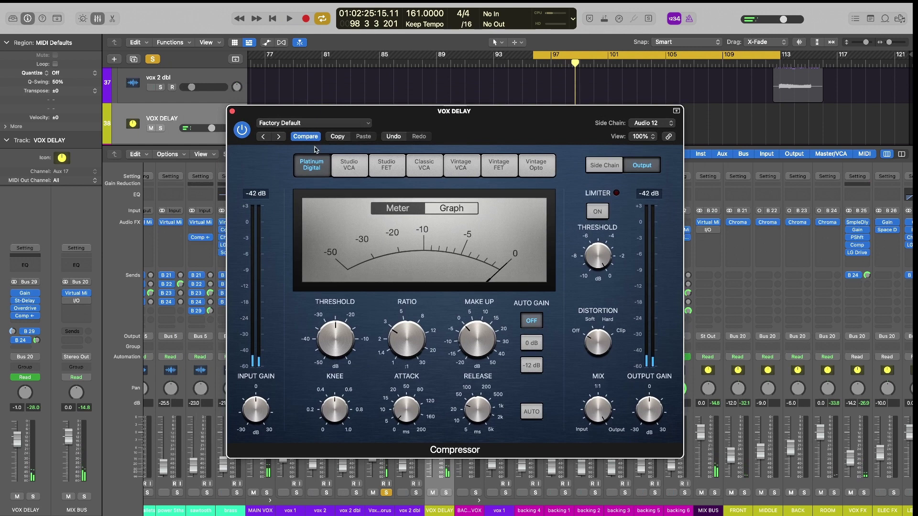
drag(256, 114, 291, 137)
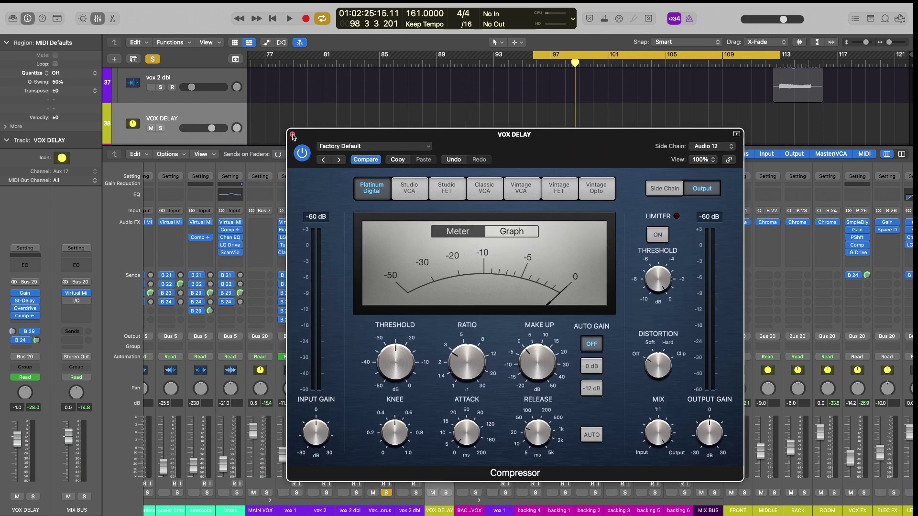
click(293, 135)
- Clear all soloing, hide and reshow the mixer, and play the chorus from bar 96
click(153, 59)
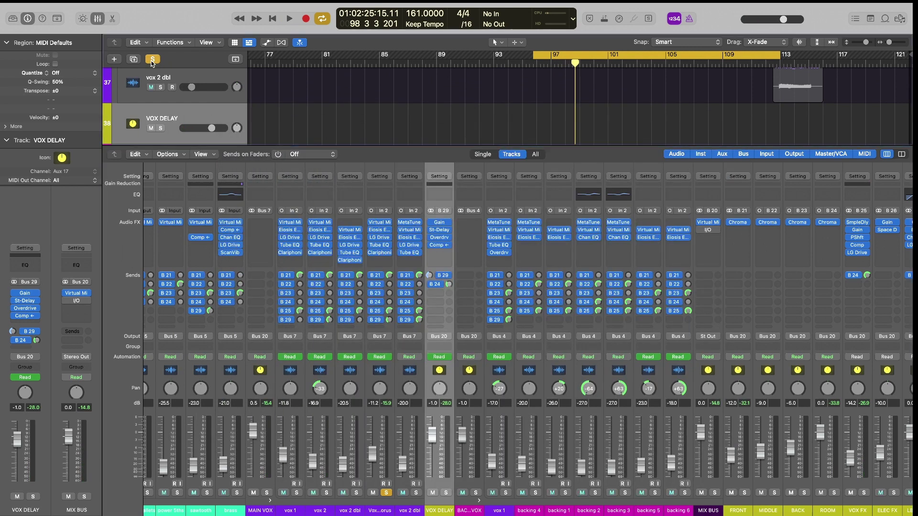
click(98, 19)
scroll(391, 134, up, 5)
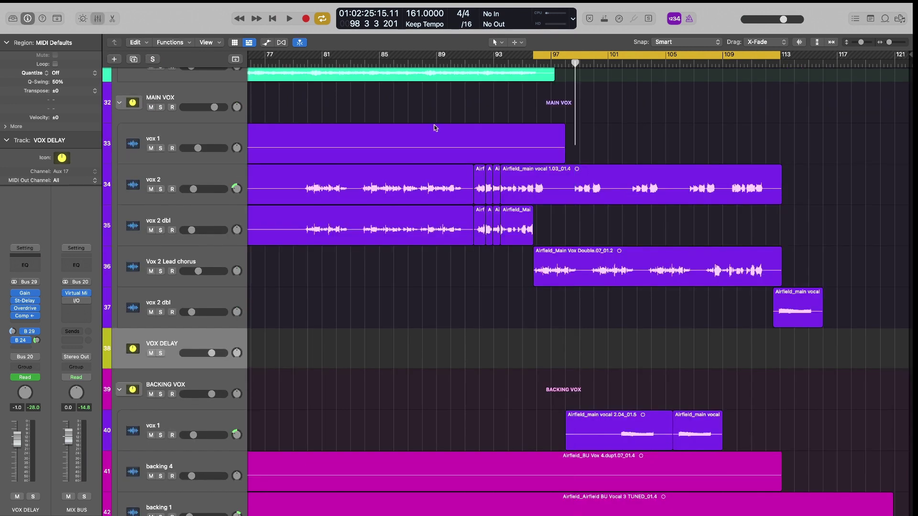
key(x)
scroll(480, 124, down, 5)
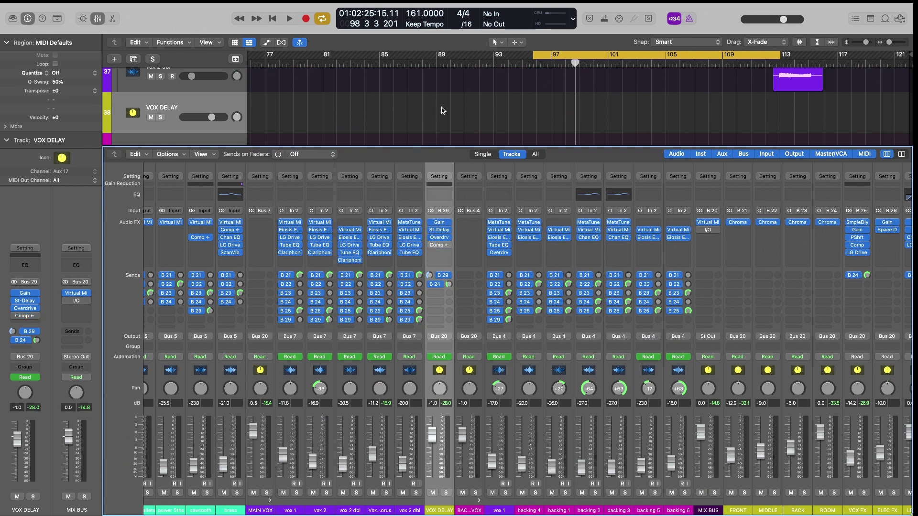
key(space)
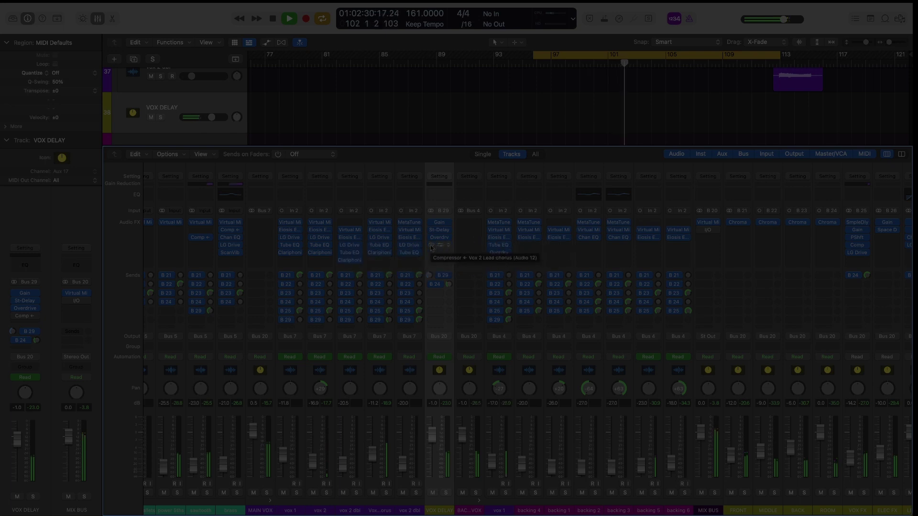
- Restart the chorus from bar 96, select the Vox 2 Lead chorus track, then stop playback
key(Return)
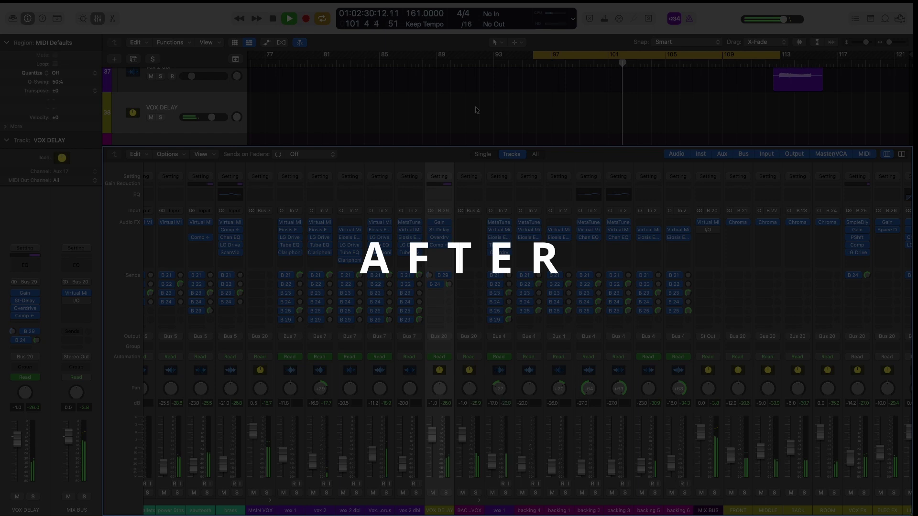
scroll(211, 127, up, 2)
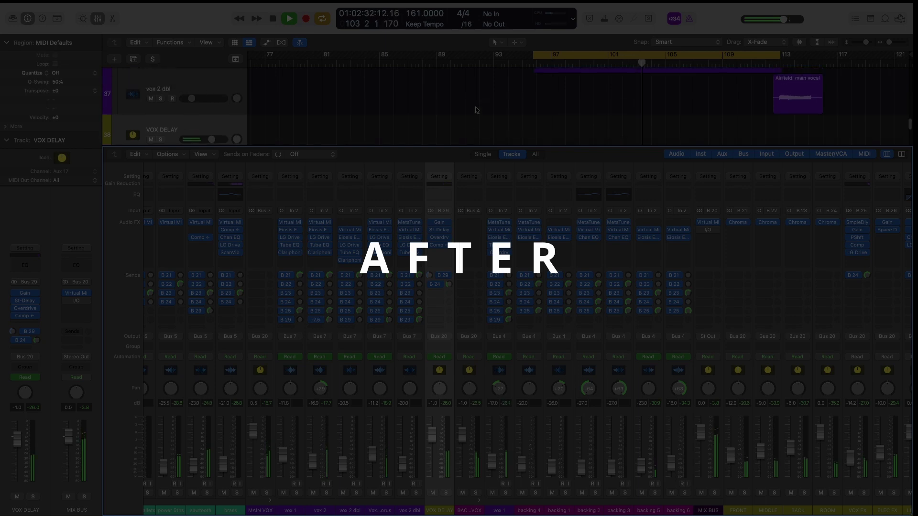
click(211, 127)
key(space)
scroll(549, 121, down, 1)
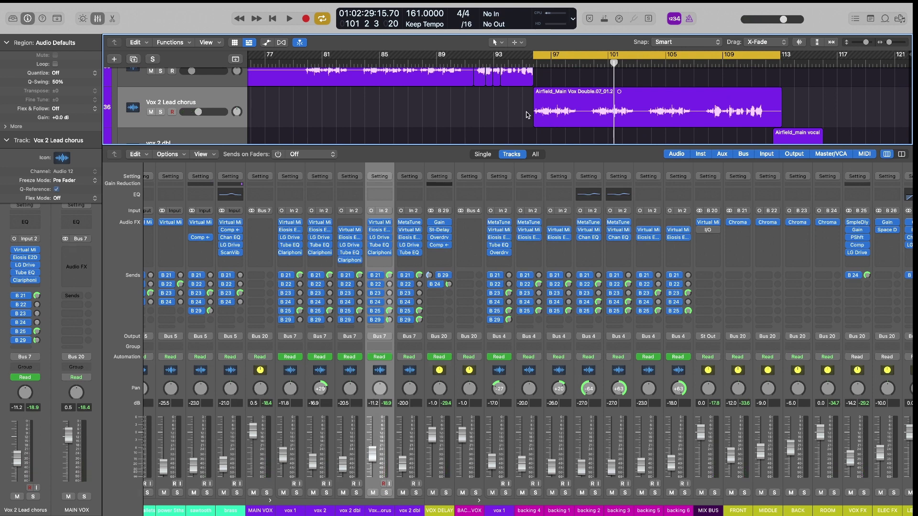
- Hide the mixer with X, turn Cycle off with C, and place the playhead at bar 96
key(x)
key(c)
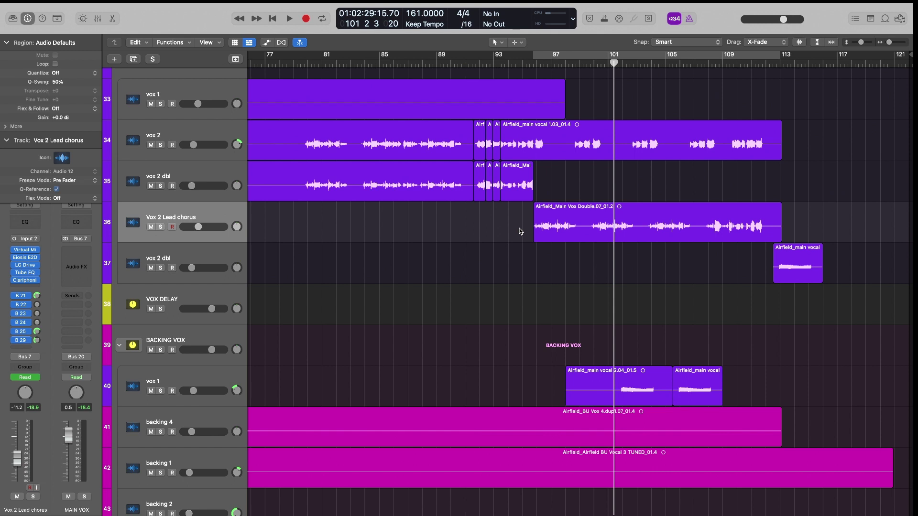
click(532, 60)
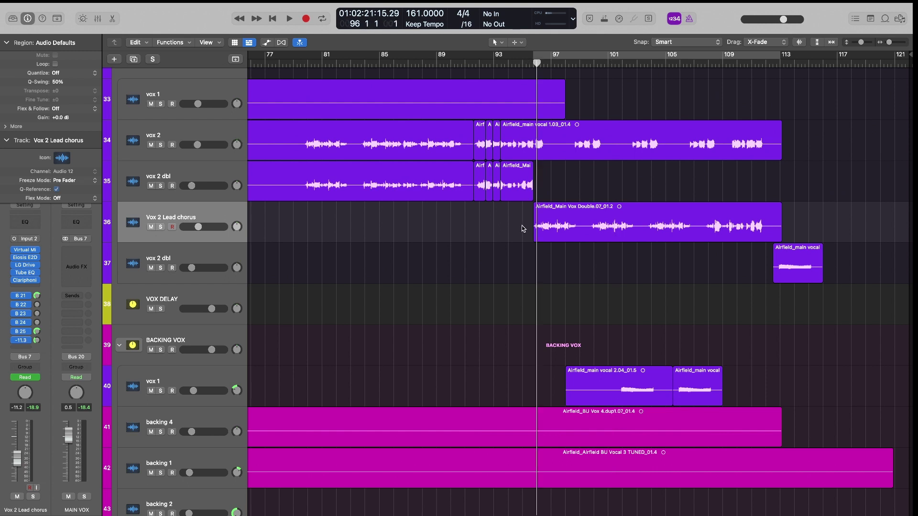